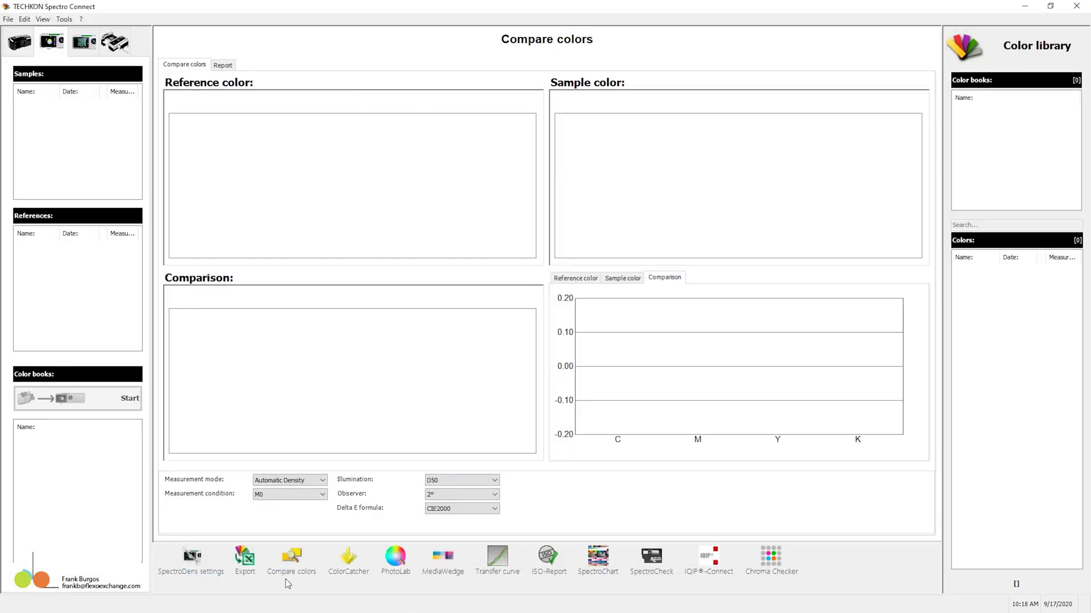
Step: Open PhotoLab and load the Pantone Bases.cxf colour book with its 14 PMS colours
{"action": "left_click", "coordinate": [399, 556]}
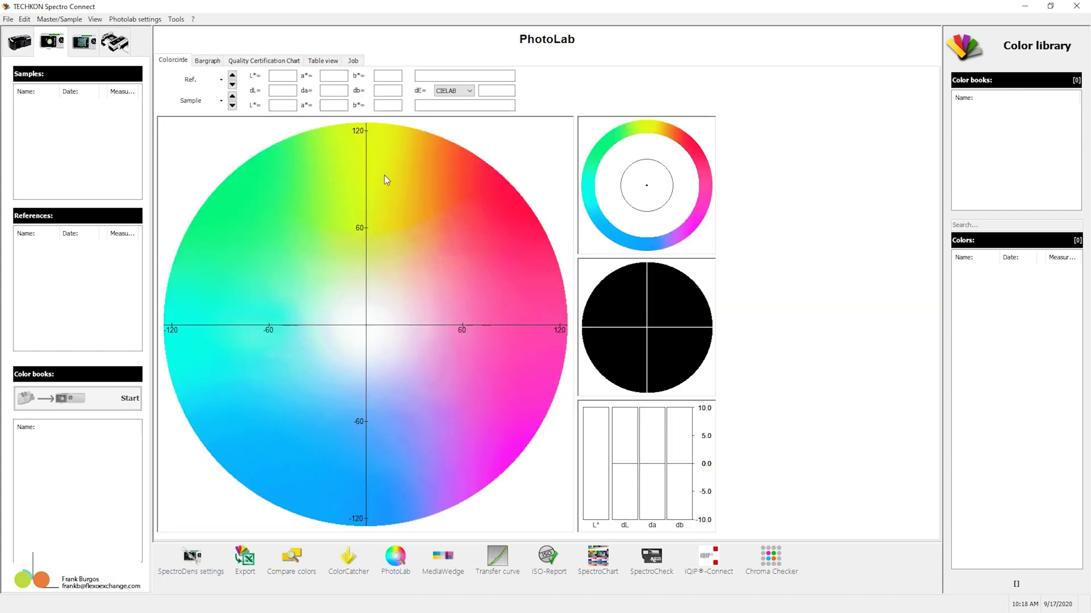
{"action": "left_click", "coordinate": [8, 19]}
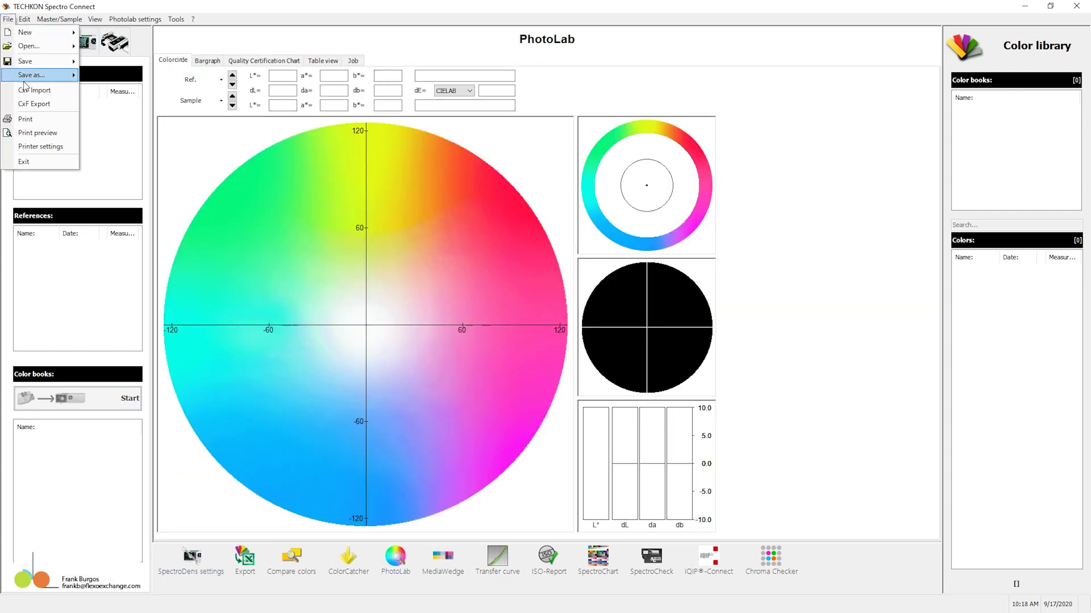
{"action": "left_click", "coordinate": [38, 86]}
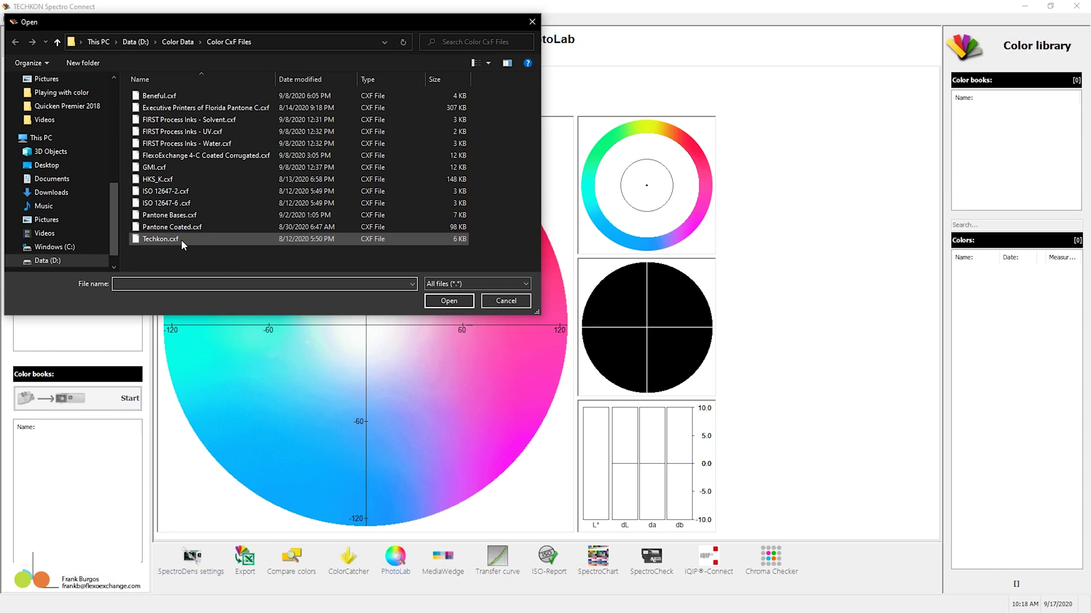
{"action": "left_click", "coordinate": [244, 215]}
{"action": "left_click", "coordinate": [455, 302]}
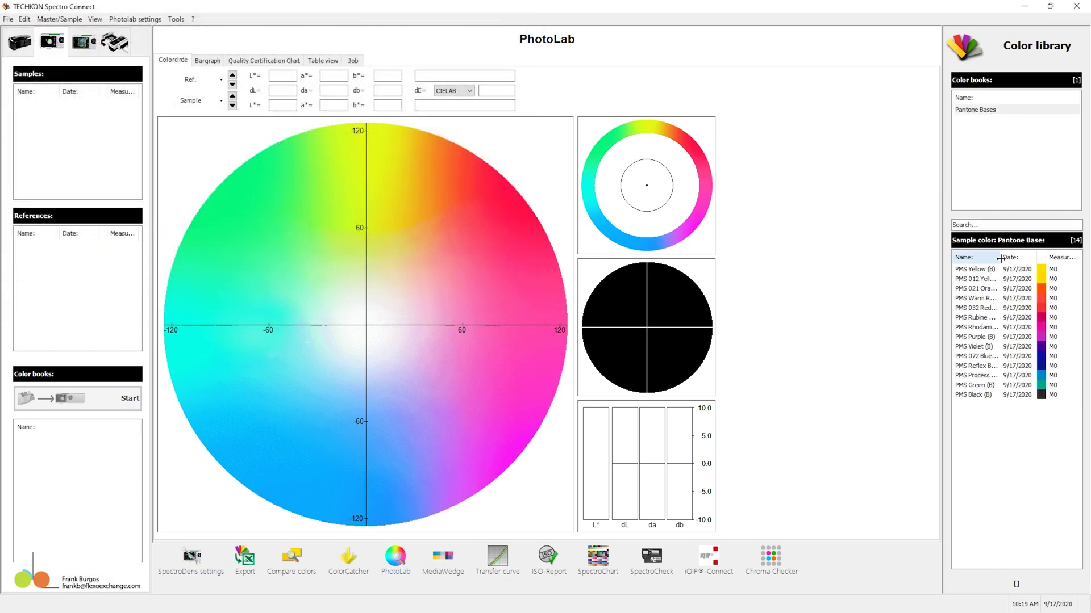
Step: Widen the Name column of the sample colour list so the PMS base names are readable
{"action": "left_click_drag", "start_coordinate": [1000, 257], "coordinate": [1027, 257]}
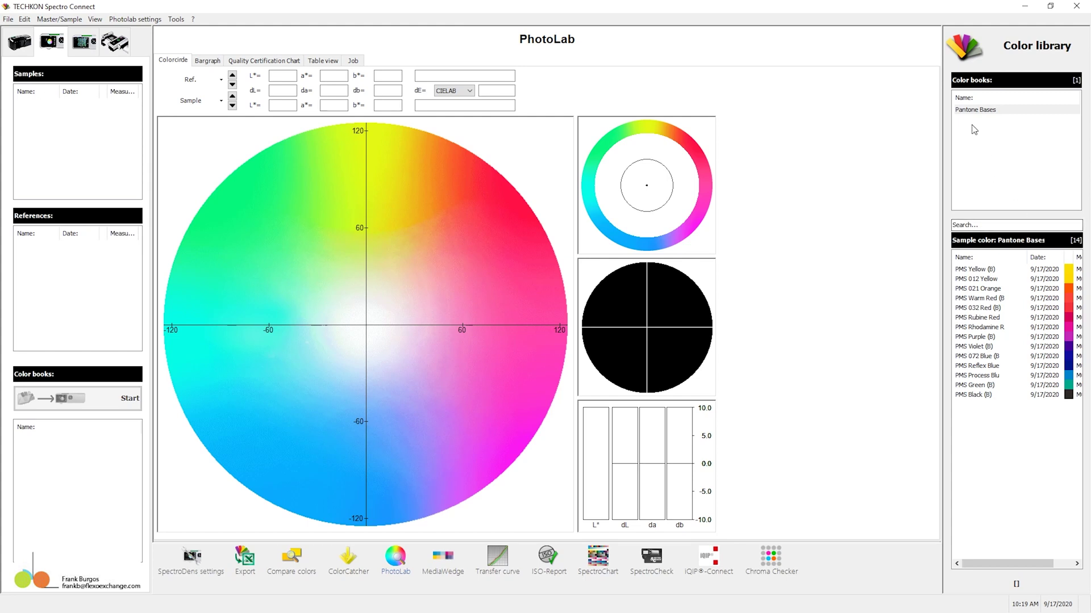
Step: Set PMS Yellow (B) as the reference, then plot PMS 012 Yellow and PMS 021 Orange
{"action": "left_click", "coordinate": [984, 271]}
{"action": "mouse_move", "coordinate": [979, 274]}
{"action": "left_mouse_down"}
{"action": "mouse_move", "coordinate": [747, 238]}
{"action": "mouse_move", "coordinate": [210, 85]}
{"action": "left_mouse_up"}
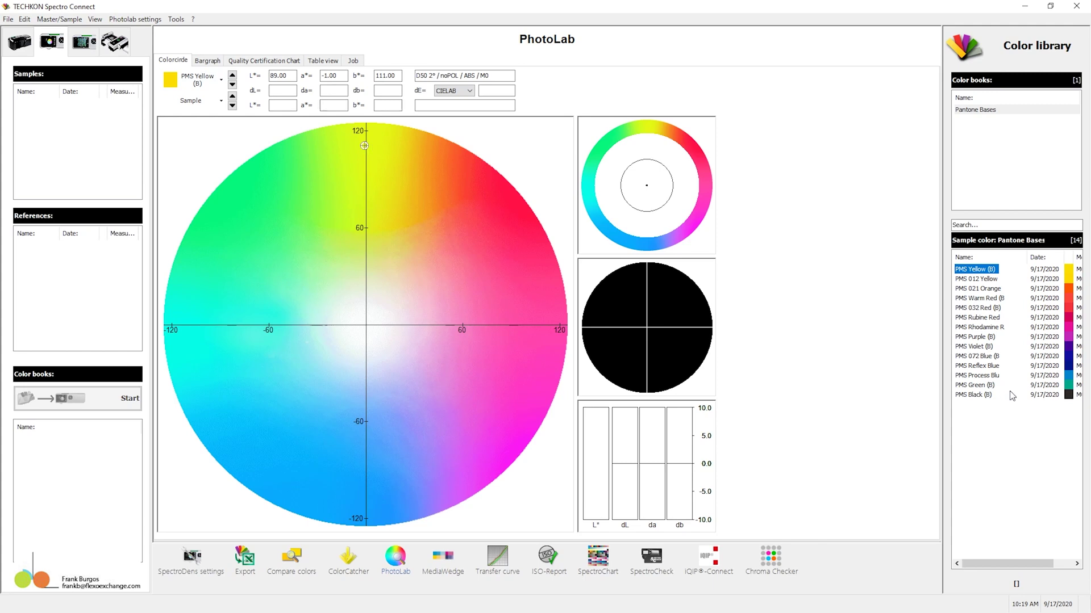
{"action": "left_click", "coordinate": [987, 279]}
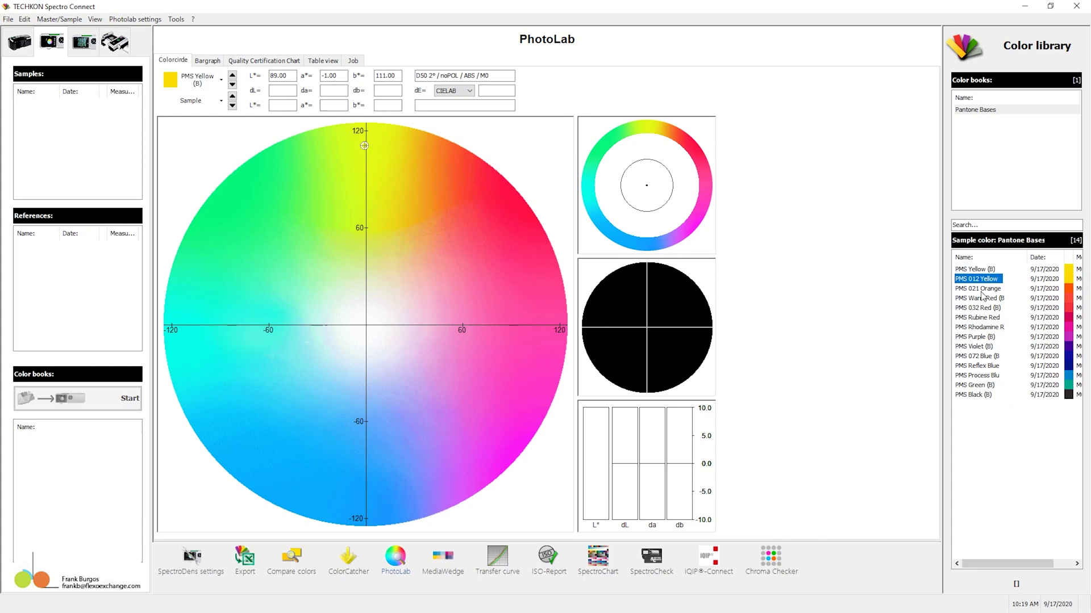
{"action": "mouse_move", "coordinate": [982, 286]}
{"action": "left_mouse_down"}
{"action": "mouse_move", "coordinate": [196, 95]}
{"action": "mouse_move", "coordinate": [192, 83]}
{"action": "left_mouse_up"}
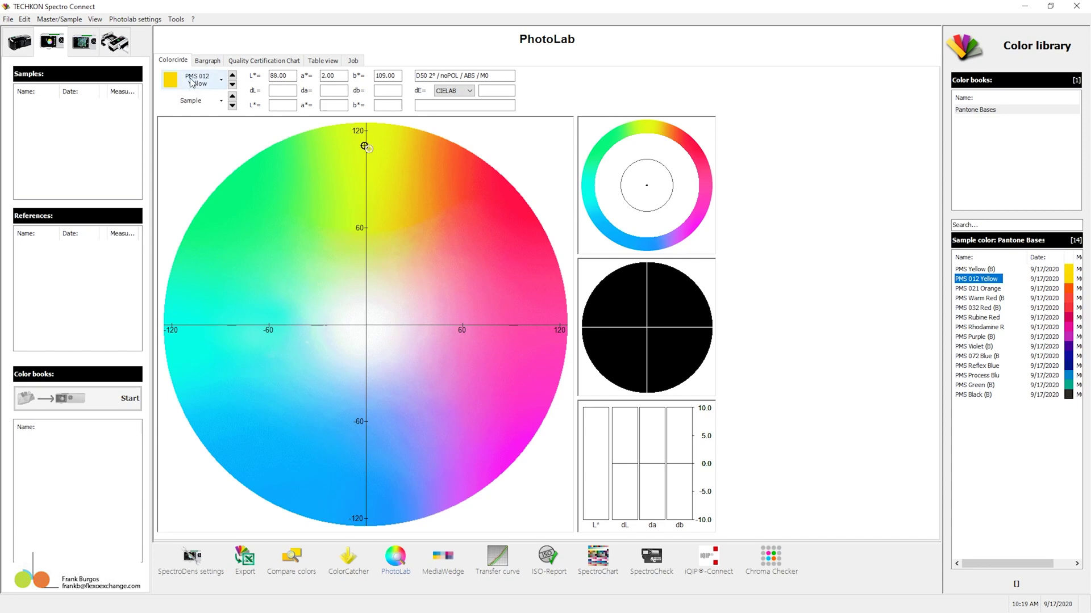
{"action": "left_click", "coordinate": [969, 290]}
{"action": "left_click_drag", "start_coordinate": [968, 290], "coordinate": [174, 80]}
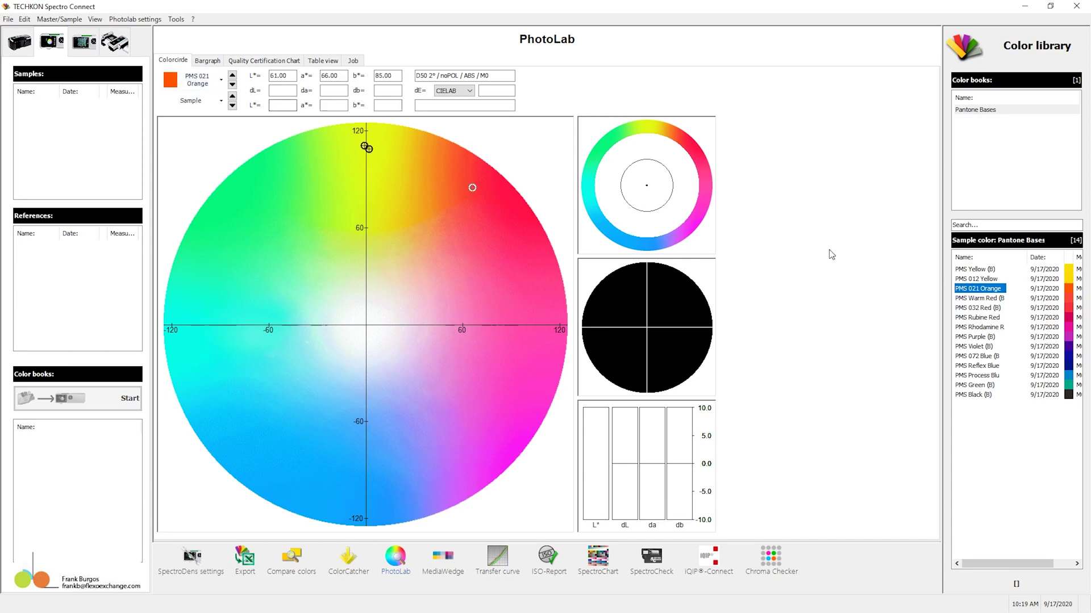
Step: Plot Warm Red, 032 Red, Rubine Red, Rhodamine Red, Purple and Violet on the colour circle
{"action": "mouse_move", "coordinate": [986, 302]}
{"action": "left_mouse_down"}
{"action": "mouse_move", "coordinate": [864, 285]}
{"action": "mouse_move", "coordinate": [194, 88]}
{"action": "left_mouse_up"}
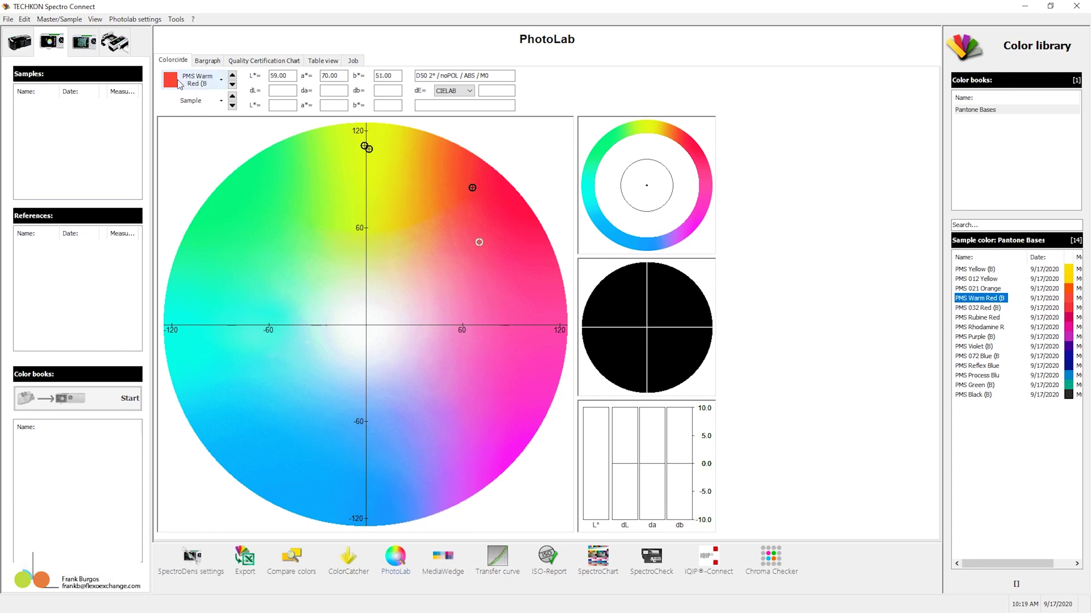
{"action": "mouse_move", "coordinate": [982, 307]}
{"action": "left_mouse_down"}
{"action": "mouse_move", "coordinate": [244, 139]}
{"action": "mouse_move", "coordinate": [195, 86]}
{"action": "left_mouse_up"}
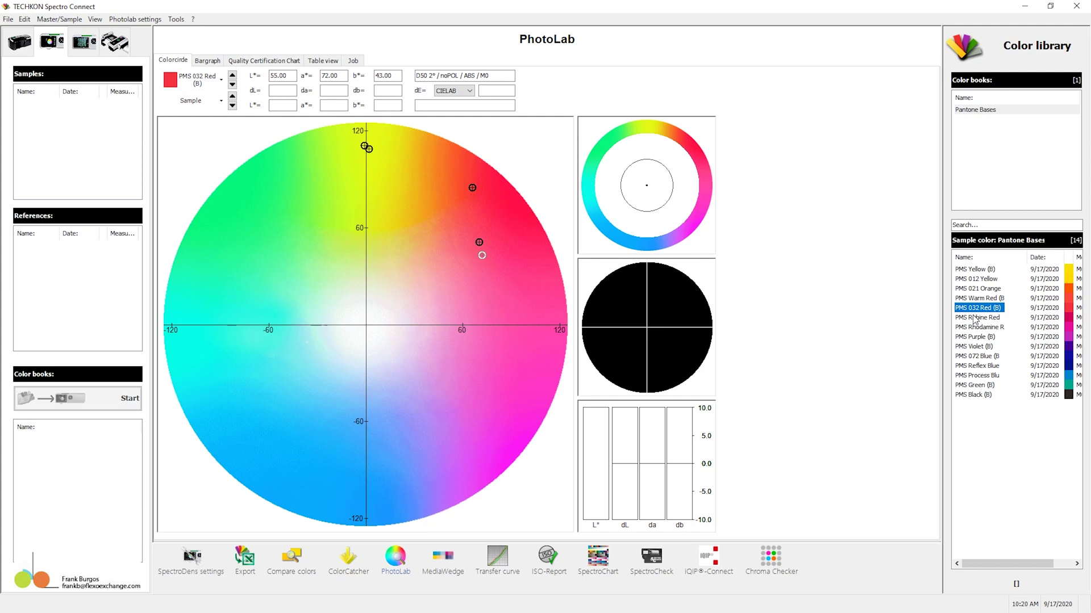
{"action": "mouse_move", "coordinate": [977, 317]}
{"action": "left_mouse_down"}
{"action": "mouse_move", "coordinate": [589, 255]}
{"action": "mouse_move", "coordinate": [195, 86]}
{"action": "left_mouse_up"}
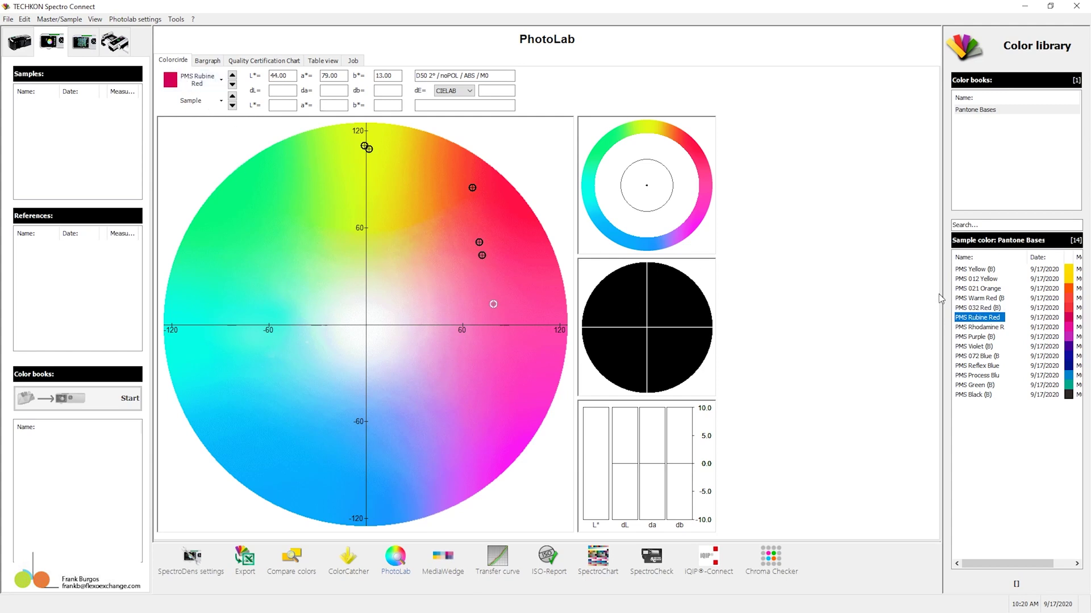
{"action": "mouse_move", "coordinate": [973, 328]}
{"action": "left_mouse_down"}
{"action": "mouse_move", "coordinate": [482, 218]}
{"action": "mouse_move", "coordinate": [198, 90]}
{"action": "left_mouse_up"}
{"action": "mouse_move", "coordinate": [975, 337]}
{"action": "left_mouse_down"}
{"action": "mouse_move", "coordinate": [204, 112]}
{"action": "mouse_move", "coordinate": [196, 87]}
{"action": "left_mouse_up"}
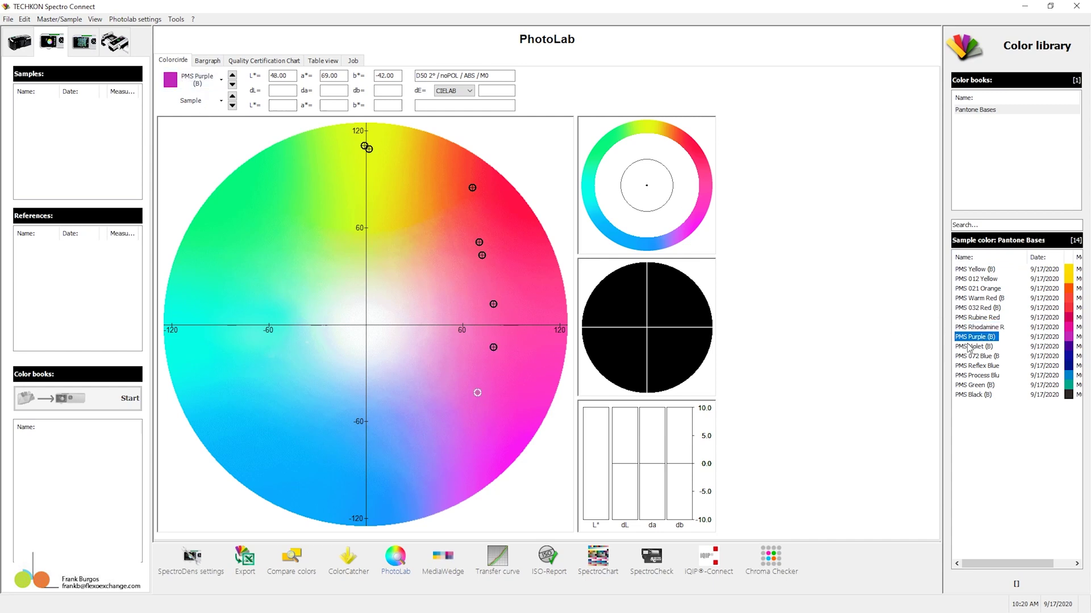
{"action": "mouse_move", "coordinate": [970, 348]}
{"action": "left_mouse_down"}
{"action": "mouse_move", "coordinate": [186, 108]}
{"action": "mouse_move", "coordinate": [175, 88]}
{"action": "left_mouse_up"}
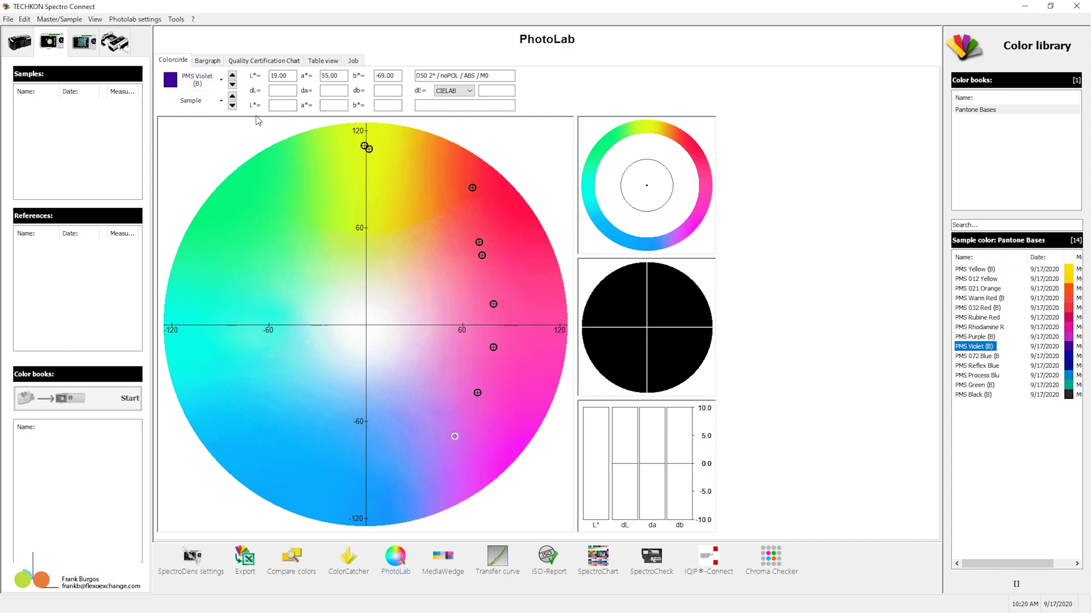
Step: Plot PMS 072 Blue, Reflex Blue, Process Blue, Green and Black on the colour circle
{"action": "mouse_move", "coordinate": [977, 356]}
{"action": "left_mouse_down"}
{"action": "mouse_move", "coordinate": [282, 111]}
{"action": "mouse_move", "coordinate": [175, 88]}
{"action": "left_mouse_up"}
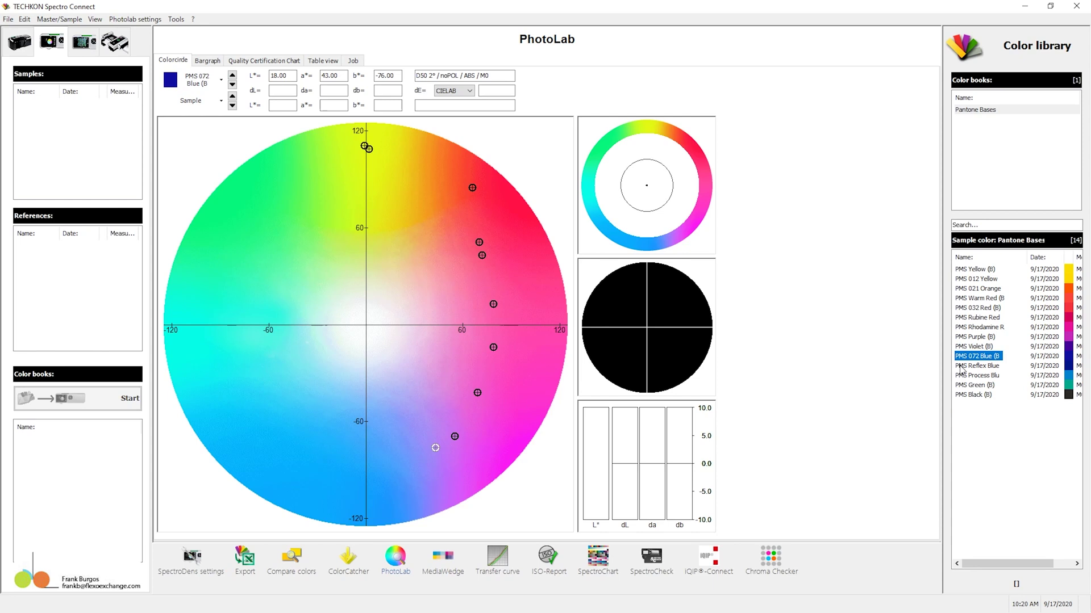
{"action": "mouse_move", "coordinate": [960, 368]}
{"action": "left_mouse_down"}
{"action": "mouse_move", "coordinate": [938, 376]}
{"action": "mouse_move", "coordinate": [179, 84]}
{"action": "left_mouse_up"}
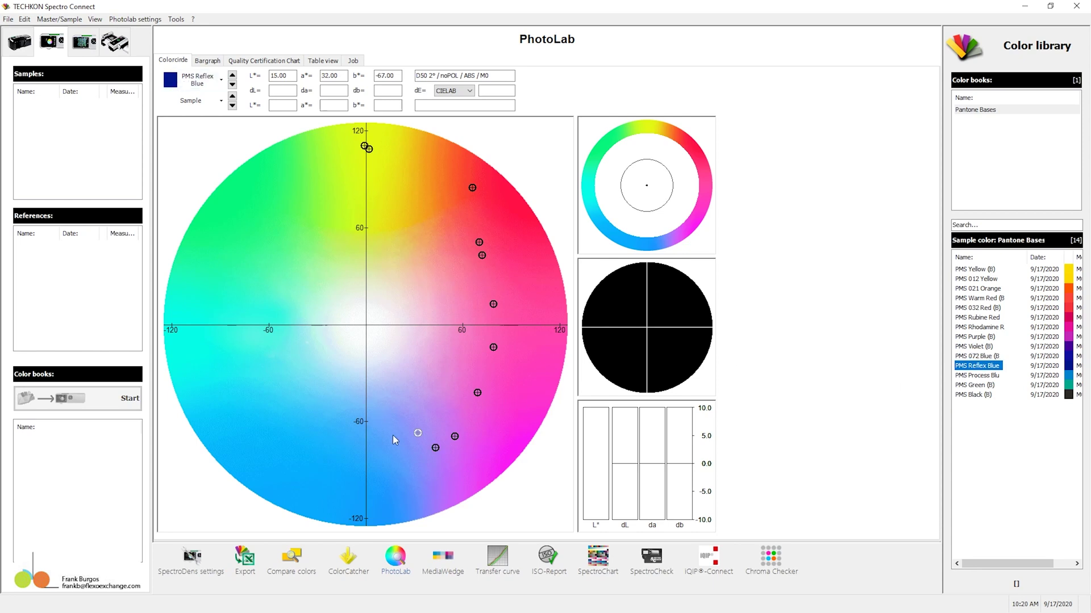
{"action": "left_click_drag", "start_coordinate": [982, 376], "coordinate": [183, 86]}
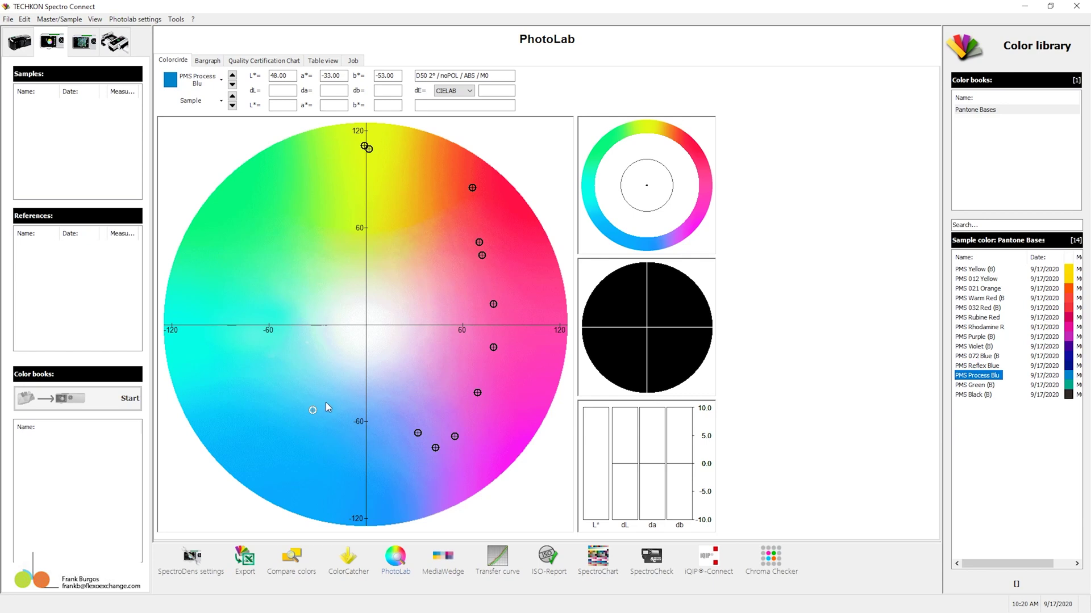
{"action": "mouse_move", "coordinate": [966, 386]}
{"action": "left_mouse_down"}
{"action": "mouse_move", "coordinate": [776, 379]}
{"action": "mouse_move", "coordinate": [183, 84]}
{"action": "left_mouse_up"}
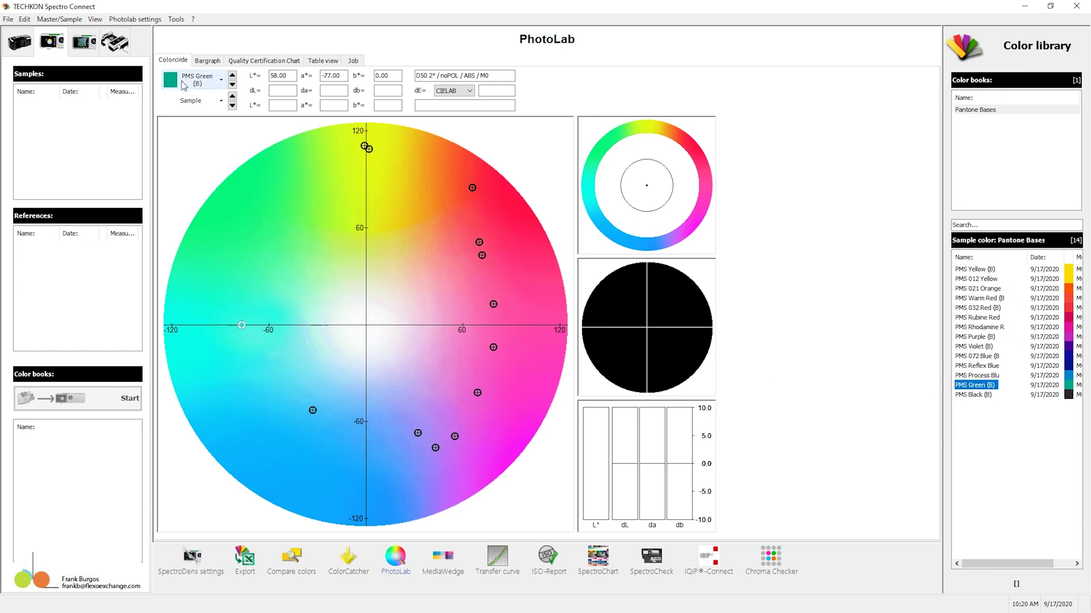
{"action": "mouse_move", "coordinate": [972, 395]}
{"action": "left_mouse_down"}
{"action": "mouse_move", "coordinate": [290, 159]}
{"action": "mouse_move", "coordinate": [193, 80]}
{"action": "left_mouse_up"}
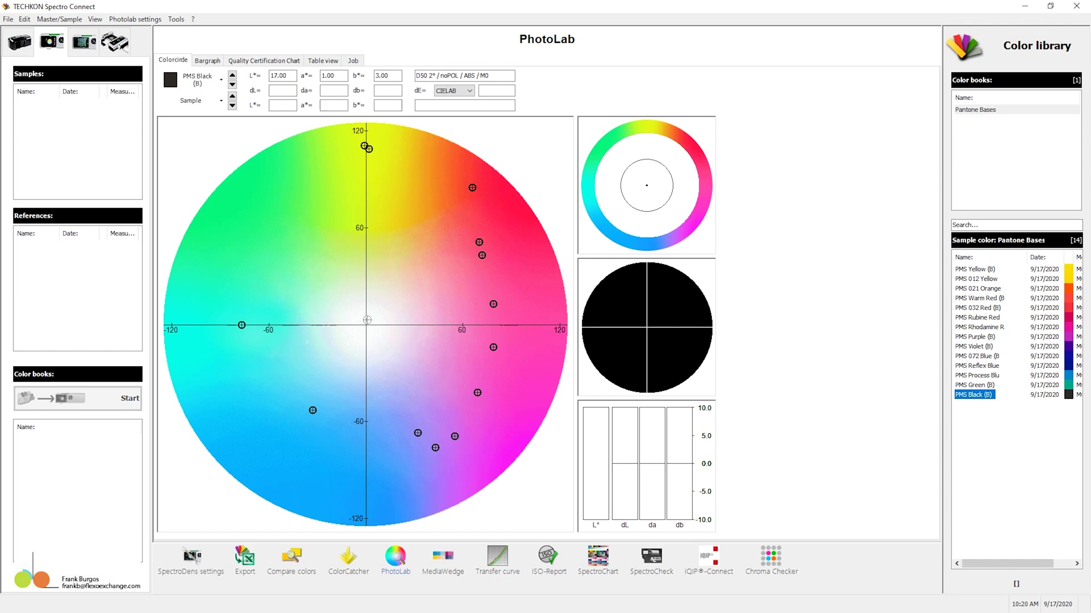
{"action": "key", "text": "alt+Tab"}
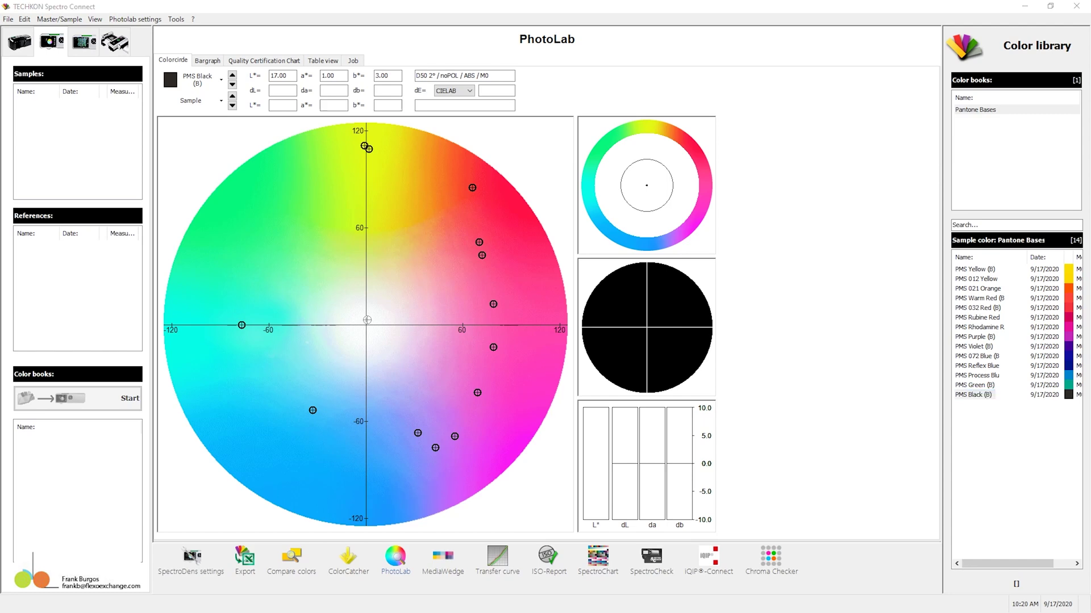
Step: View bases_on_color_circle.JPG maximized and full screen, then close it to return to PhotoLab
{"action": "left_click", "coordinate": [993, 85]}
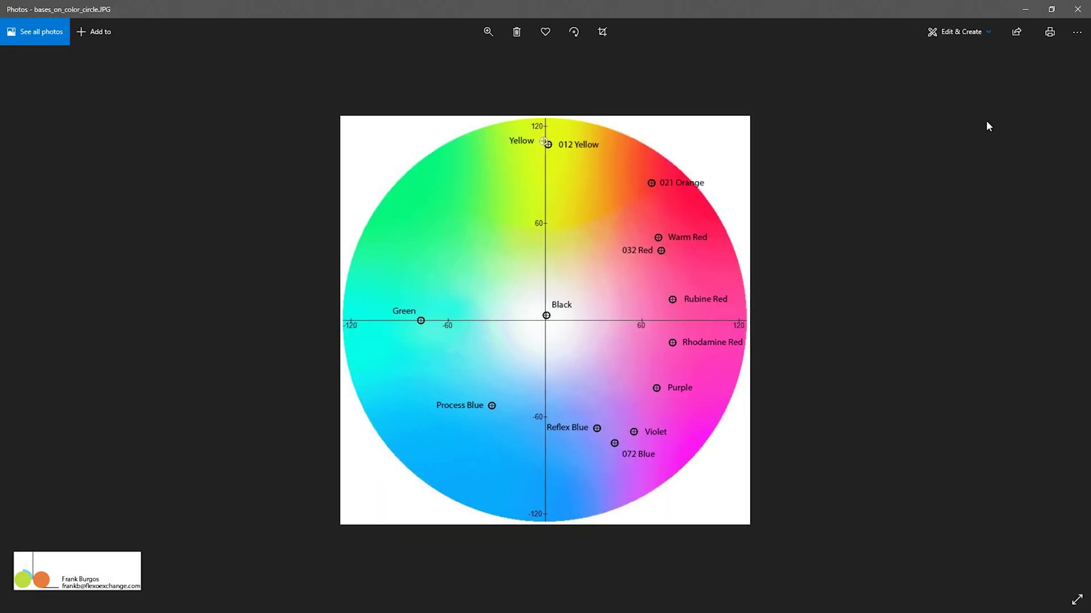
{"action": "left_click", "coordinate": [1077, 599]}
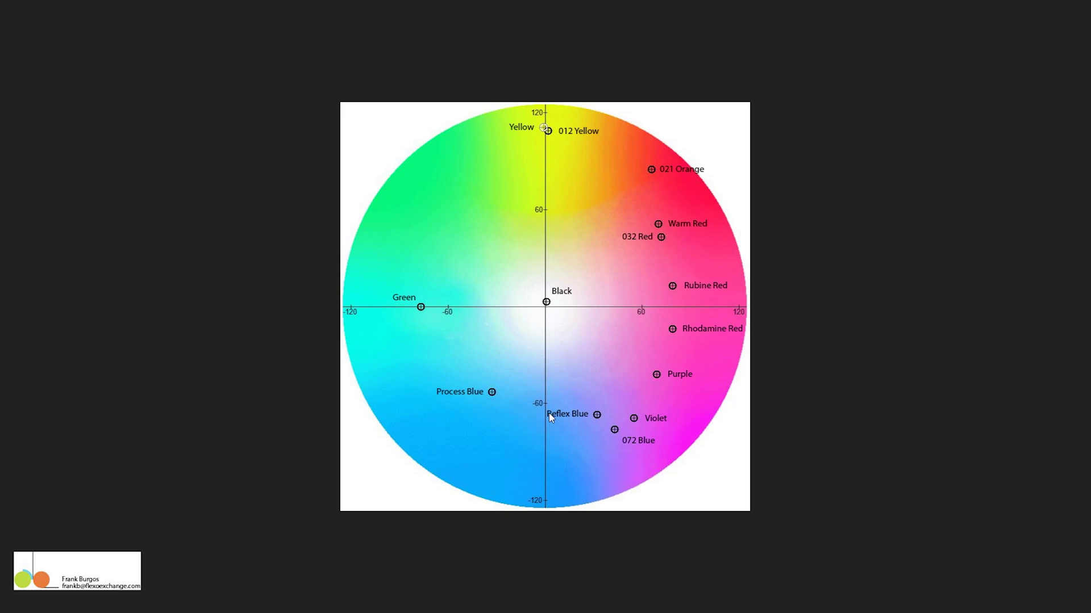
{"action": "mouse_move", "coordinate": [1080, 14]}
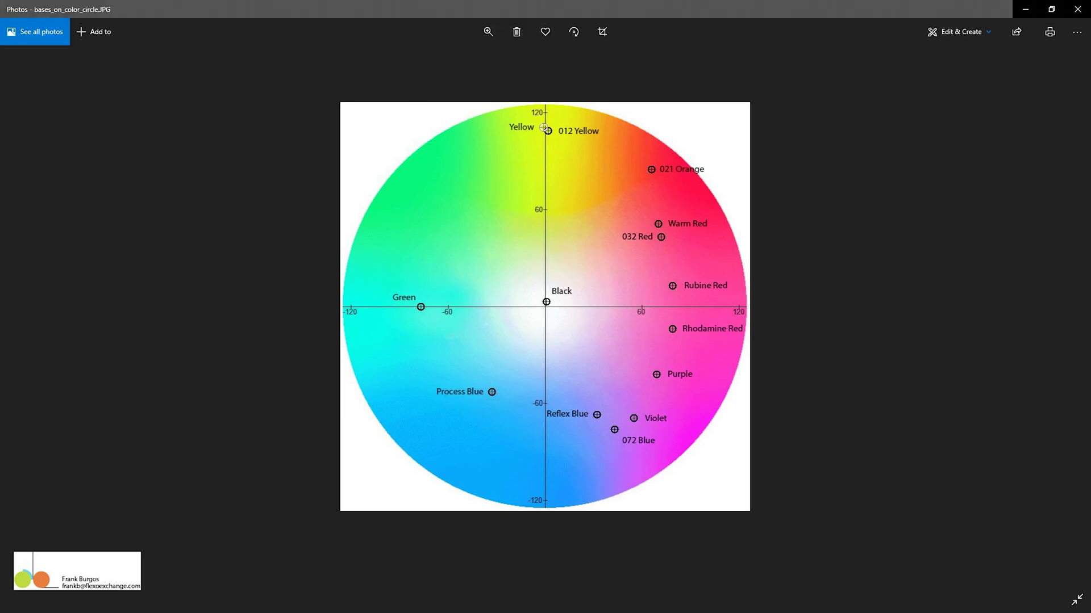
{"action": "left_click", "coordinate": [1079, 14]}
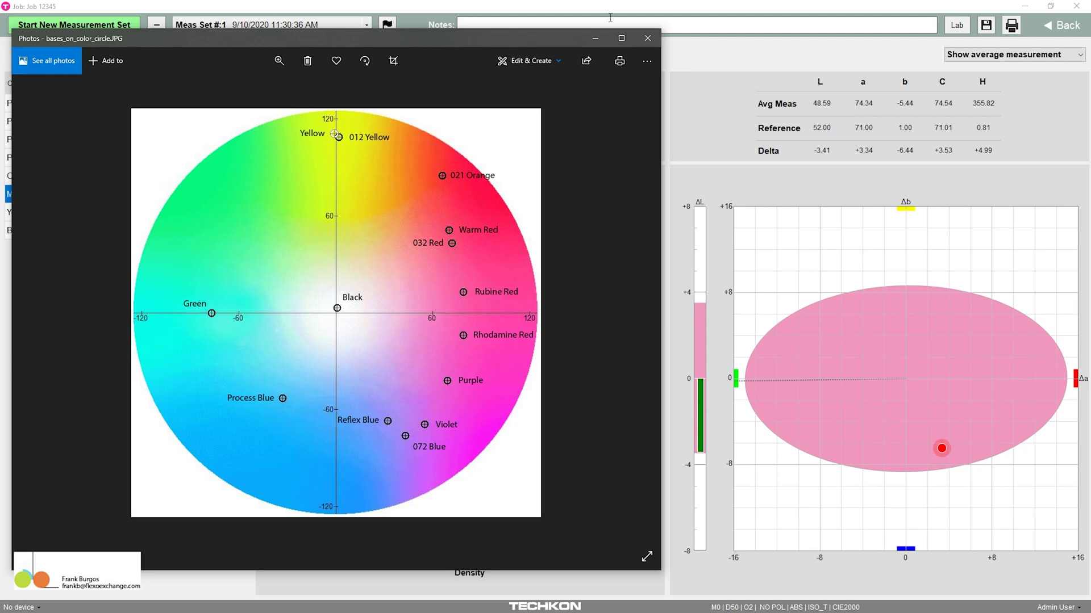
{"action": "left_click", "coordinate": [596, 39]}
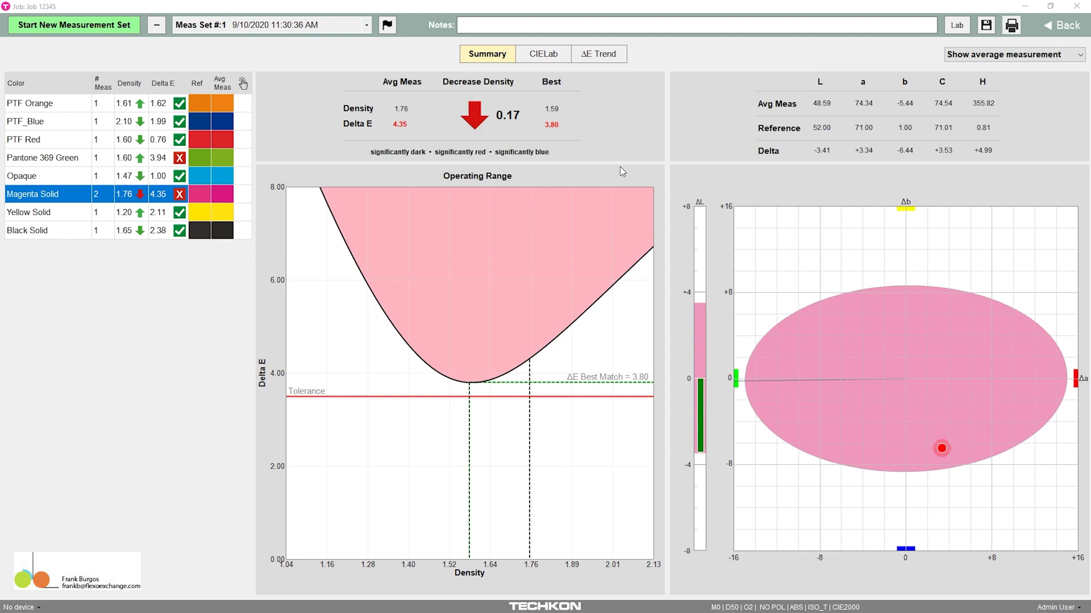
{"action": "left_click", "coordinate": [366, 30]}
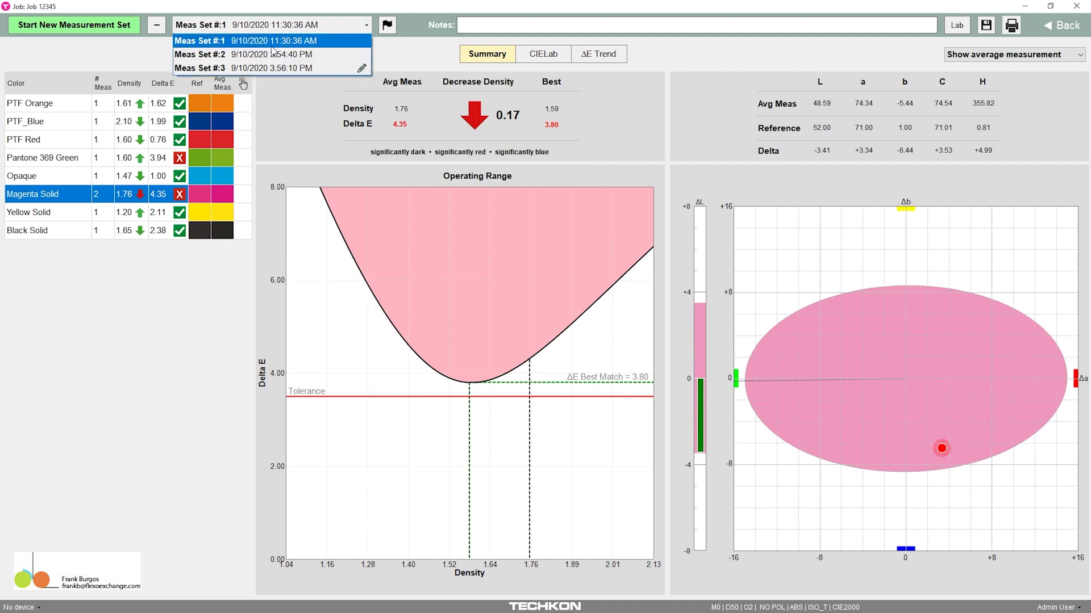
{"action": "left_click", "coordinate": [262, 56]}
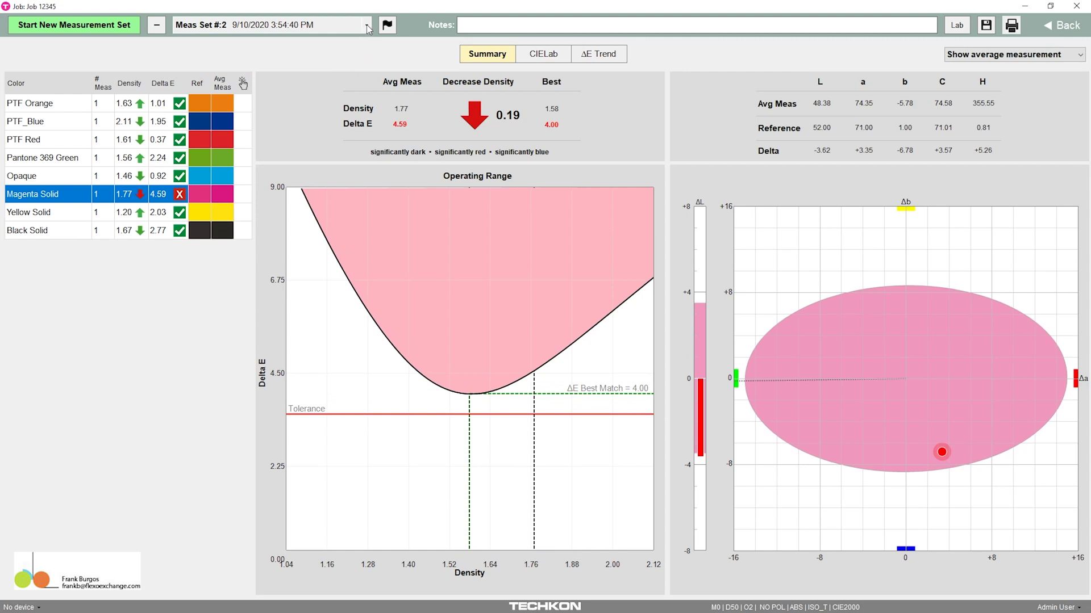
{"action": "left_click", "coordinate": [366, 28]}
{"action": "left_click", "coordinate": [311, 65]}
{"action": "left_click", "coordinate": [366, 28]}
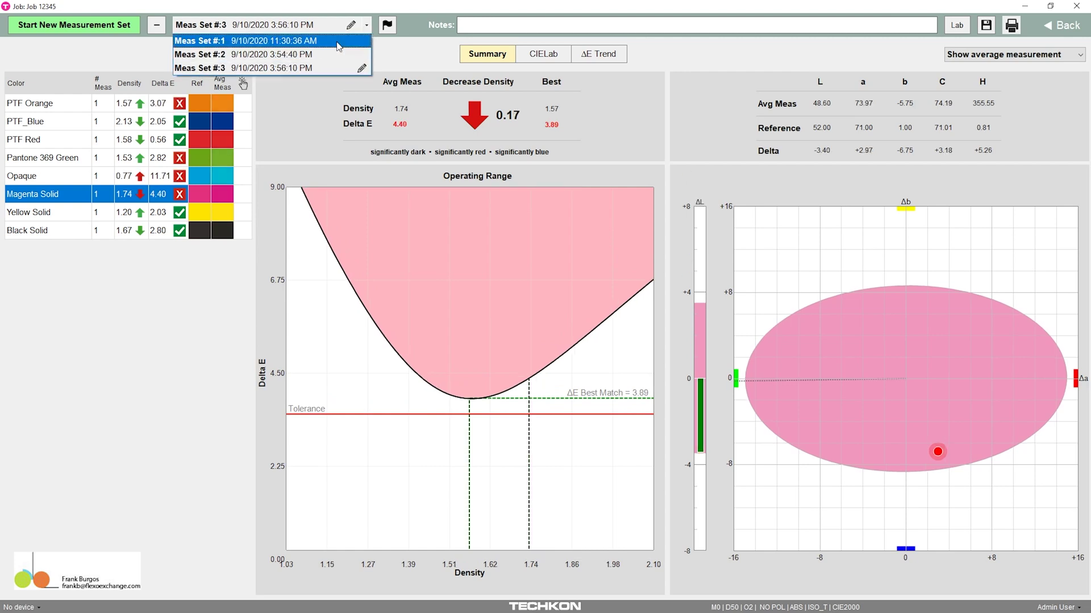
{"action": "left_click", "coordinate": [336, 41]}
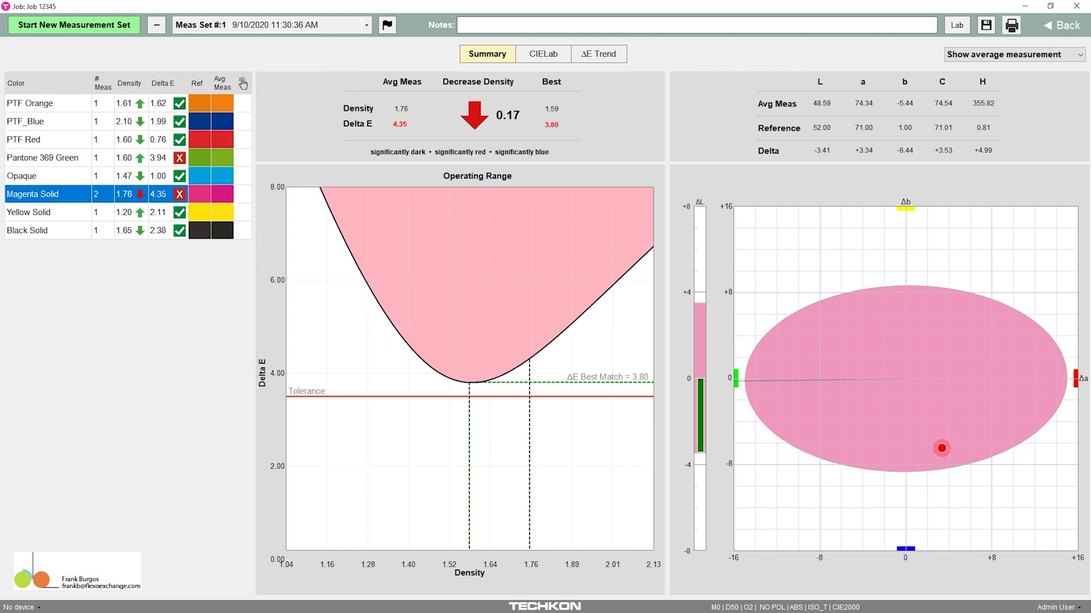